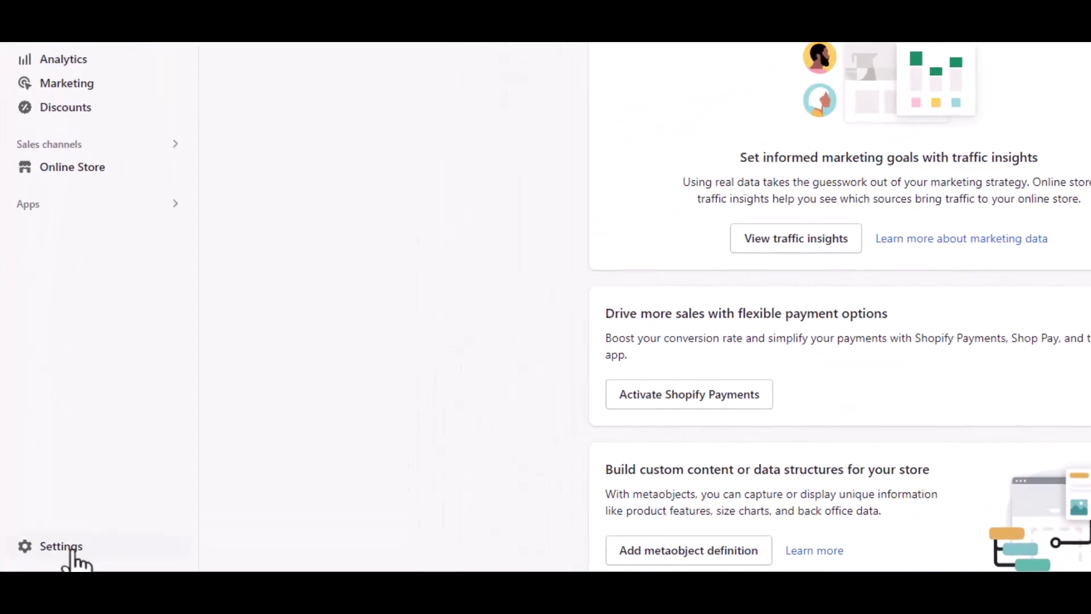
Step: Open Settings > Users and permissions and scroll down the page
left_click(51, 553)
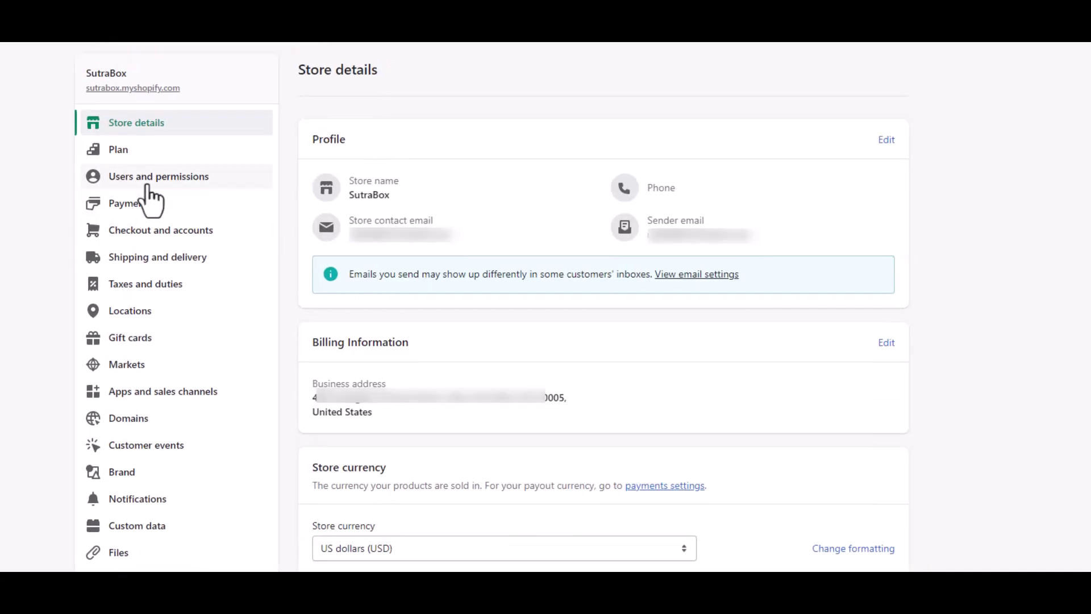
left_click(171, 170)
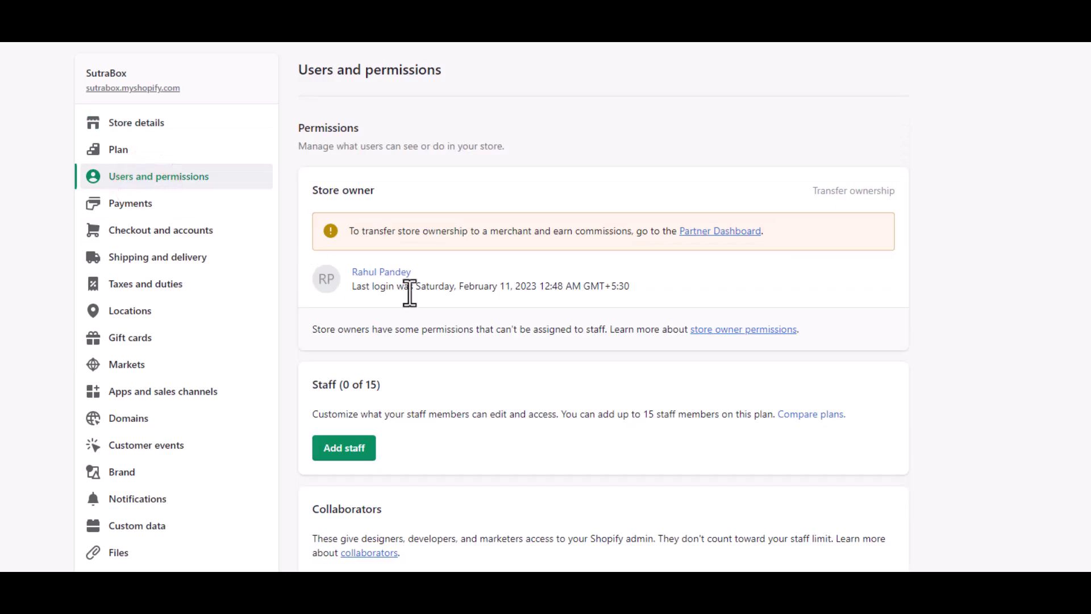
scroll(398, 284, "down", 4)
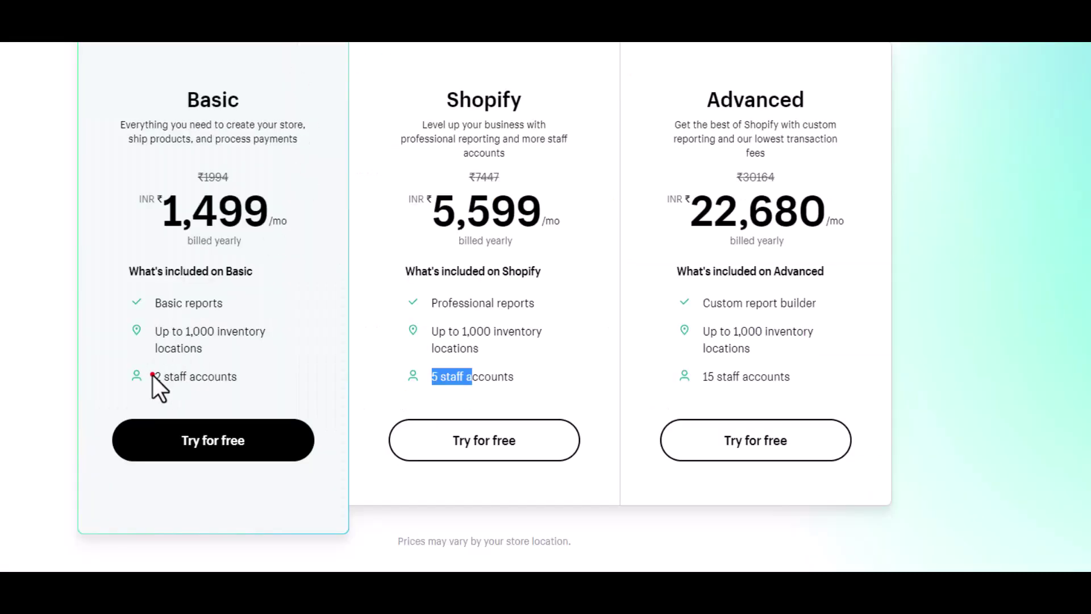
Step: Compare the Basic, Shopify and Advanced plan staff limits against Staff (0 of 15)
left_click_drag(152, 374, 196, 375)
left_click_drag(438, 376, 508, 376)
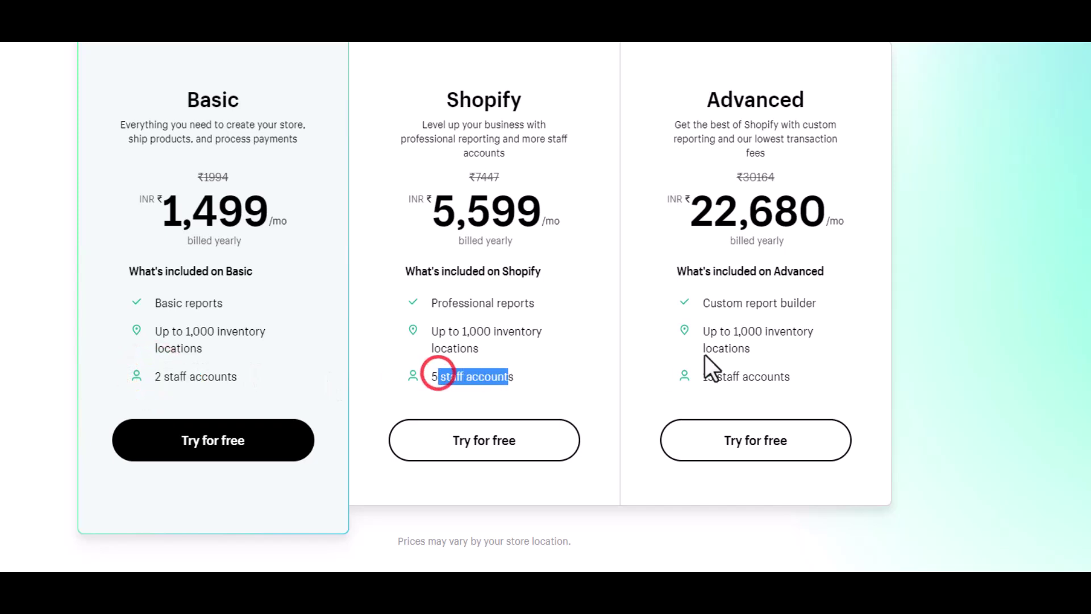
left_click_drag(704, 376, 767, 376)
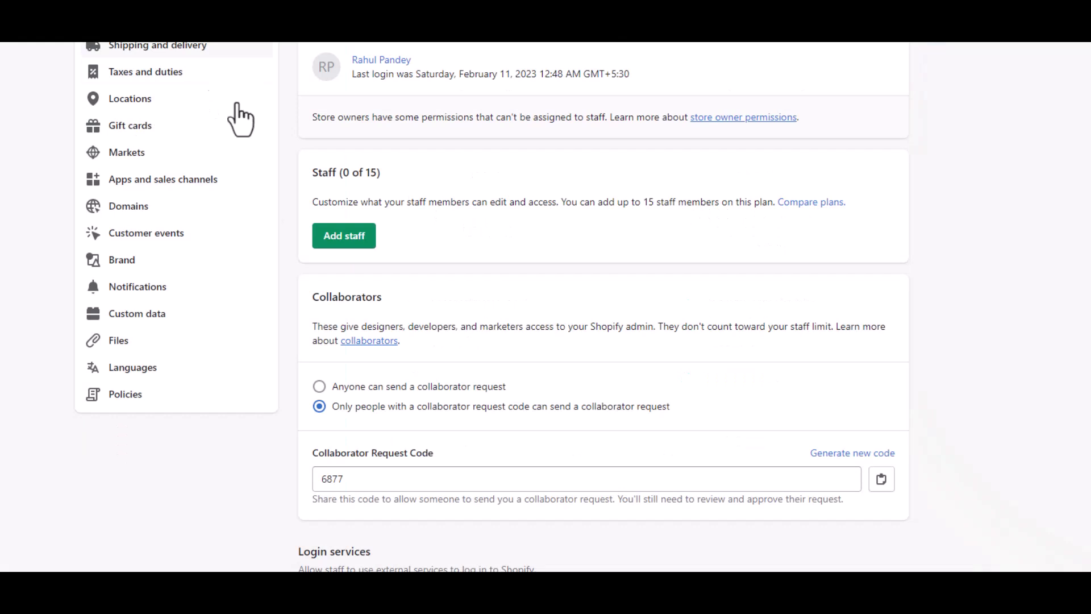
left_click_drag(370, 172, 380, 172)
left_click(421, 243)
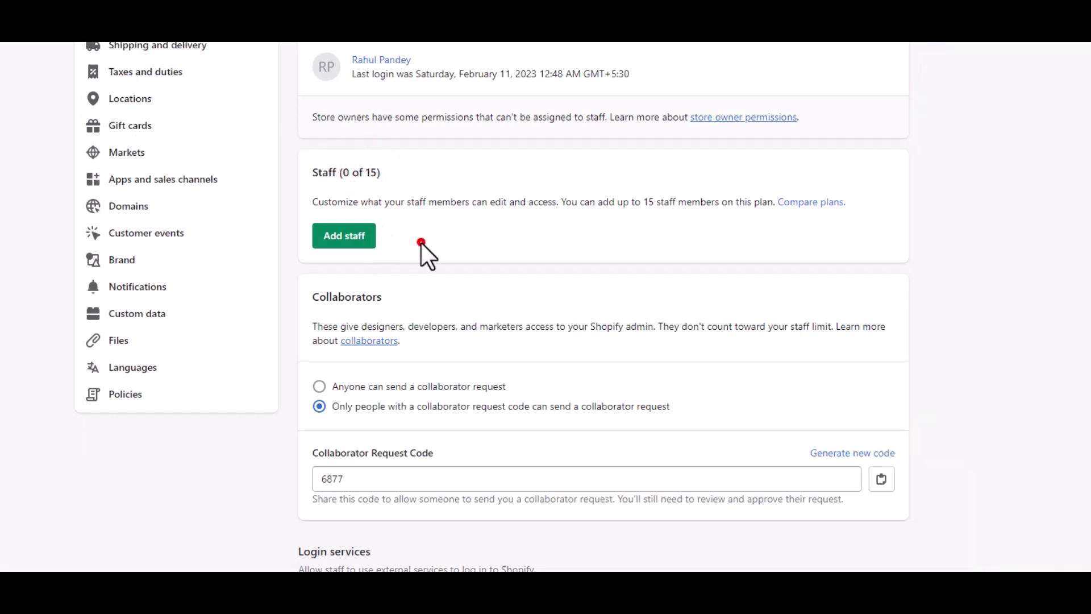
Step: Open the Add staff form and go through the first name, last name and email fields
left_click(339, 239)
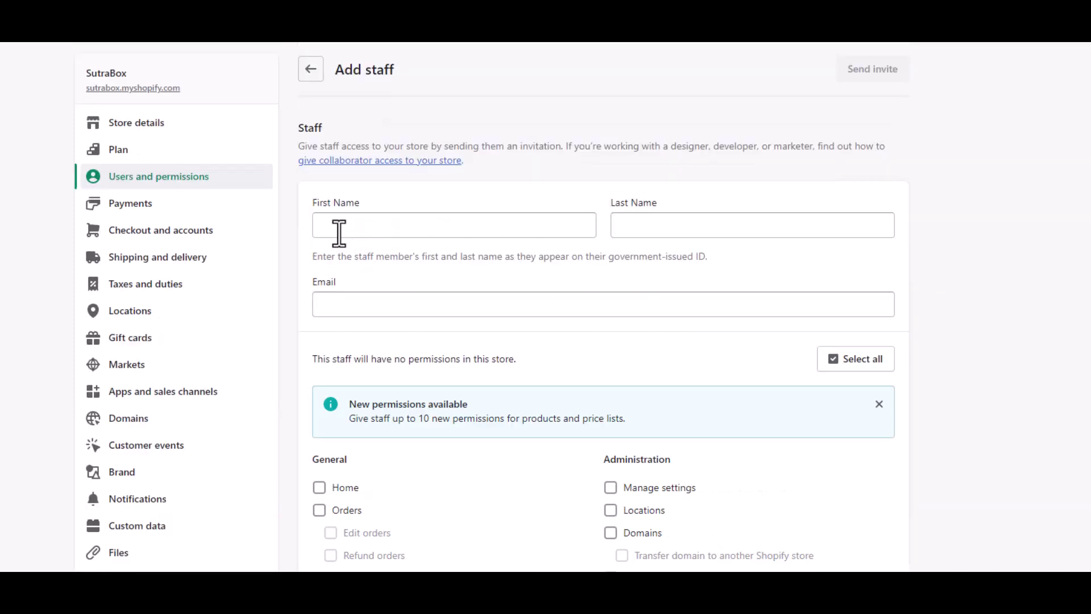
left_click(339, 233)
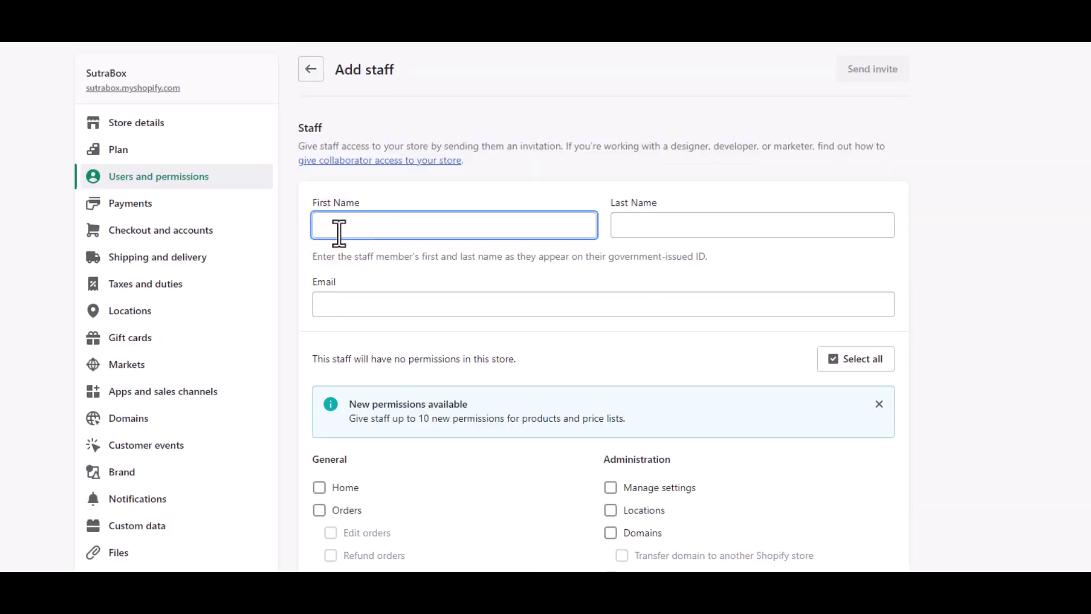
left_click(337, 232)
left_click(649, 224)
left_click(587, 306)
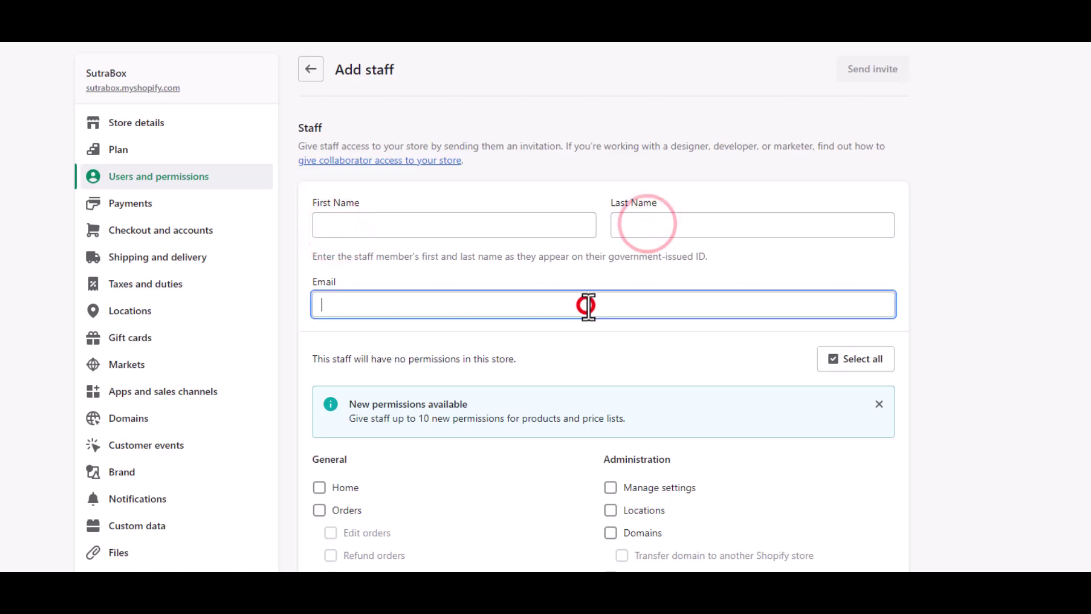
Step: Scroll the permissions list and check View billing and receive billing emails
scroll(588, 307, "down", 3)
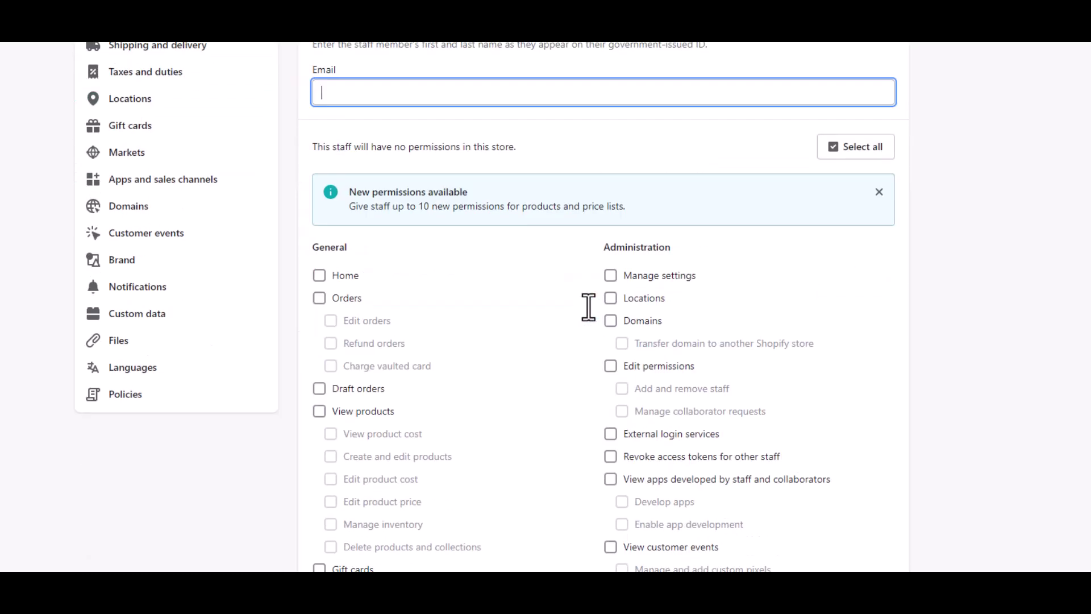
scroll(619, 263, "down", 3)
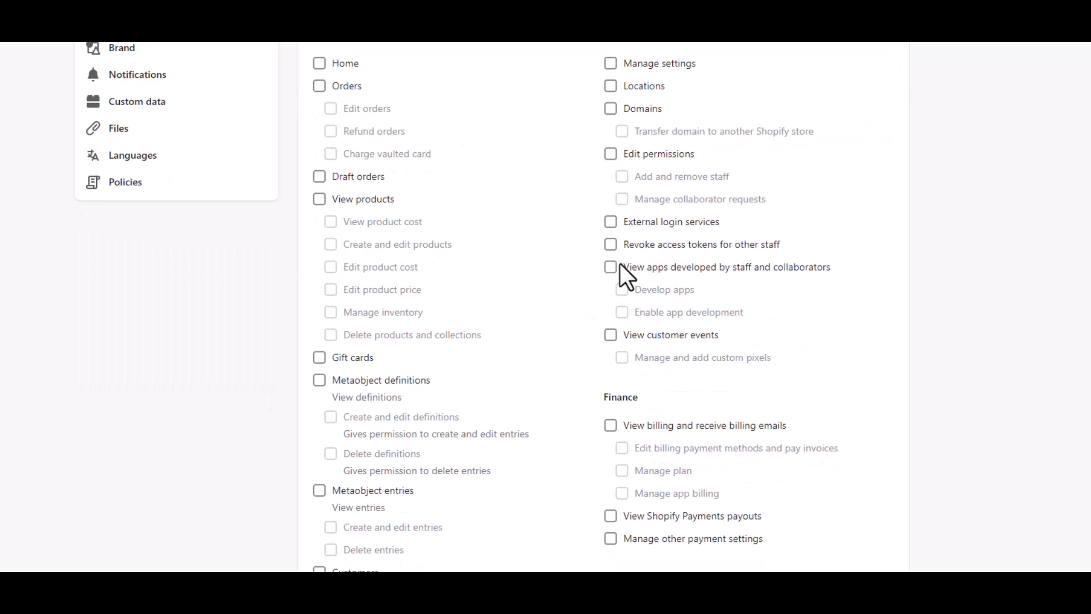
scroll(619, 264, "up", 3)
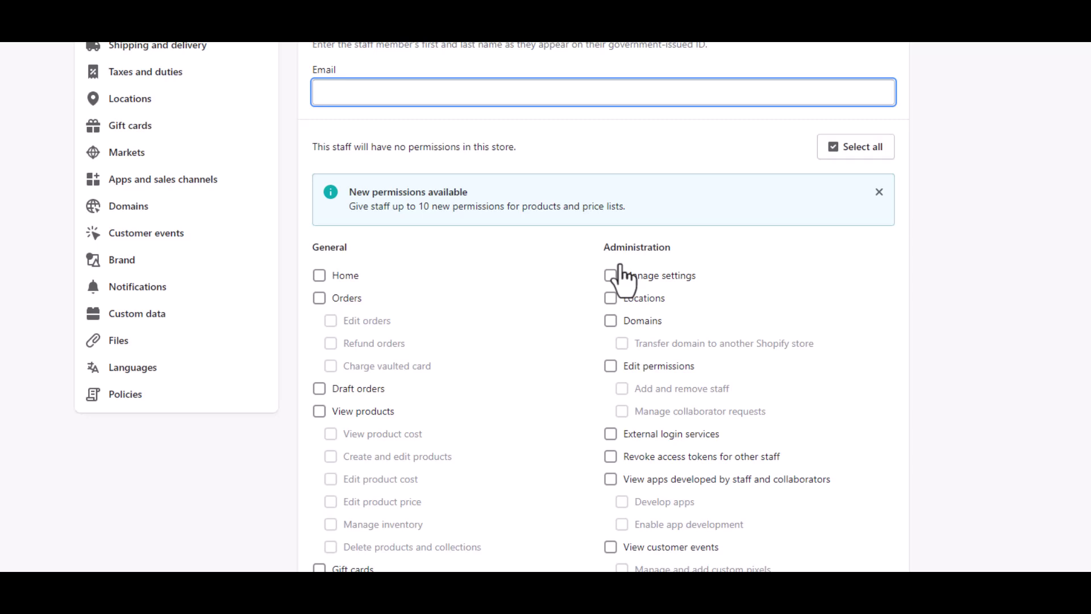
scroll(620, 265, "down", 3)
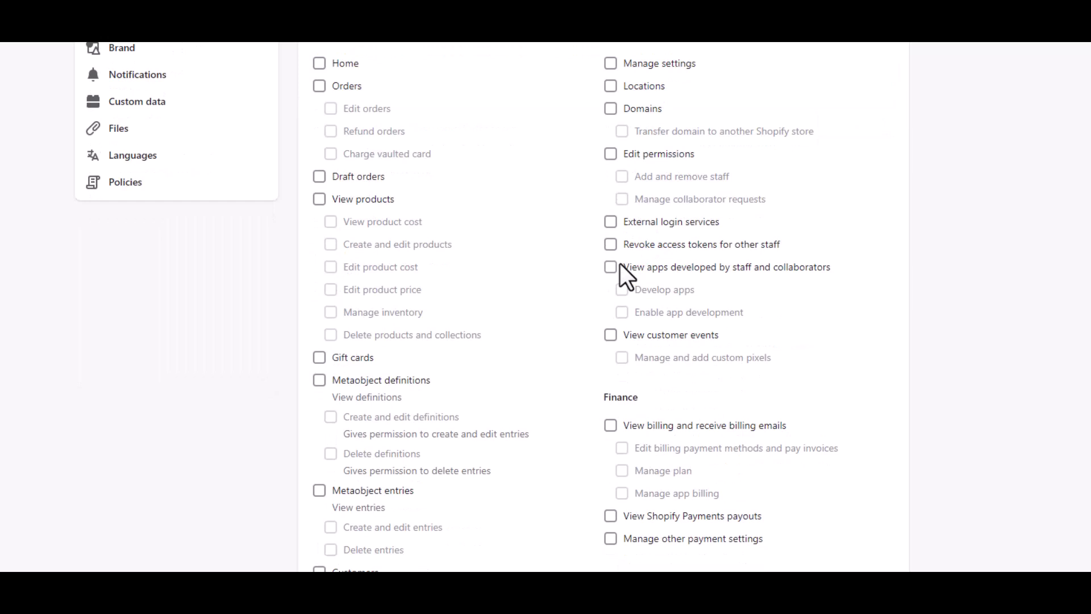
scroll(619, 264, "down", 3)
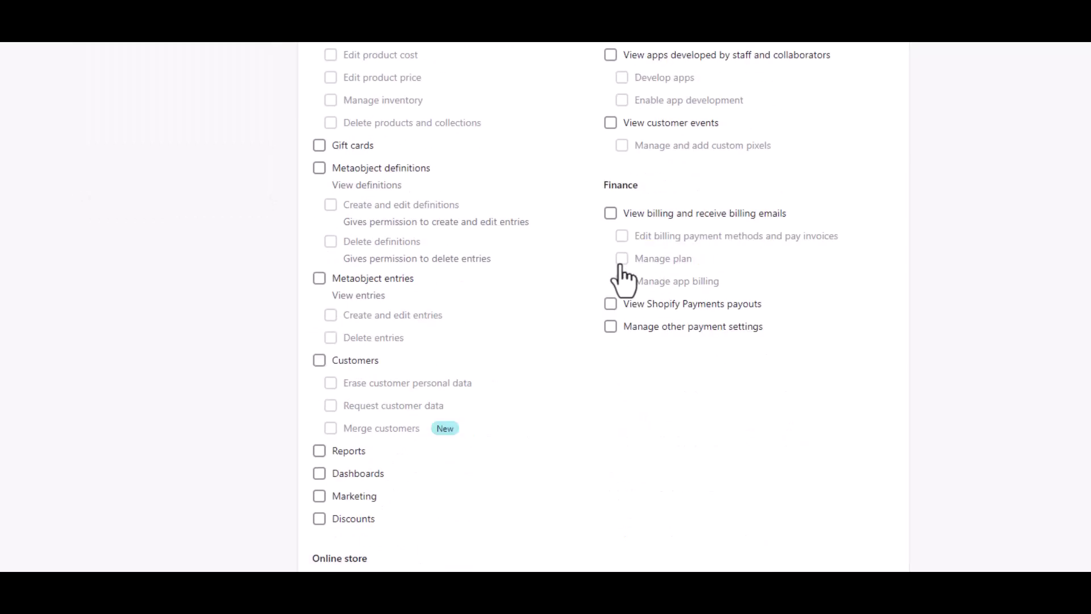
left_click(611, 212)
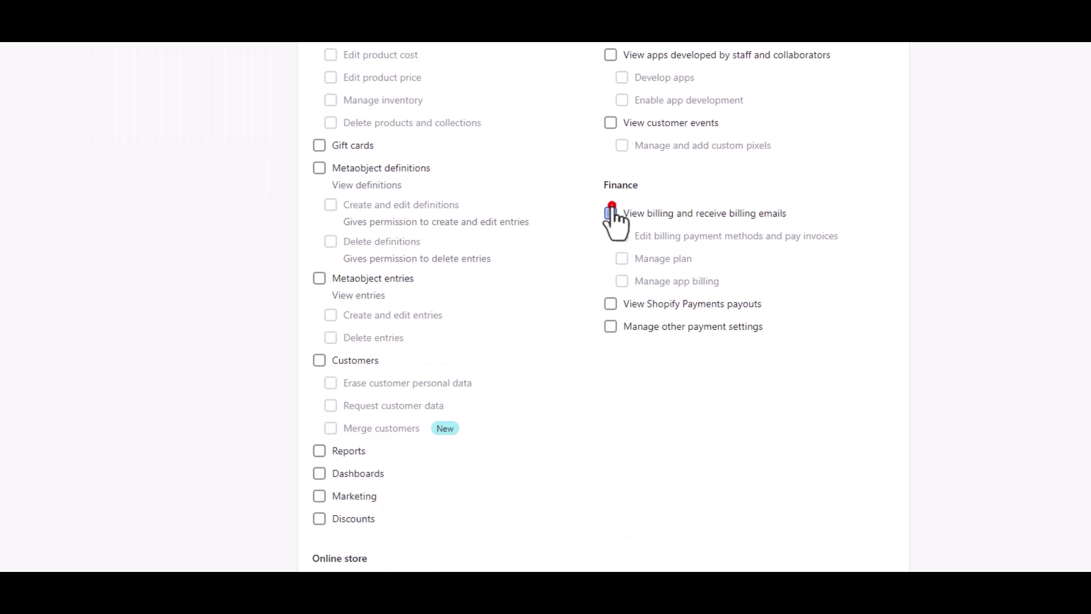
Step: Check View Shopify Payments payouts, then uncheck it and the billing permission
left_click(611, 303)
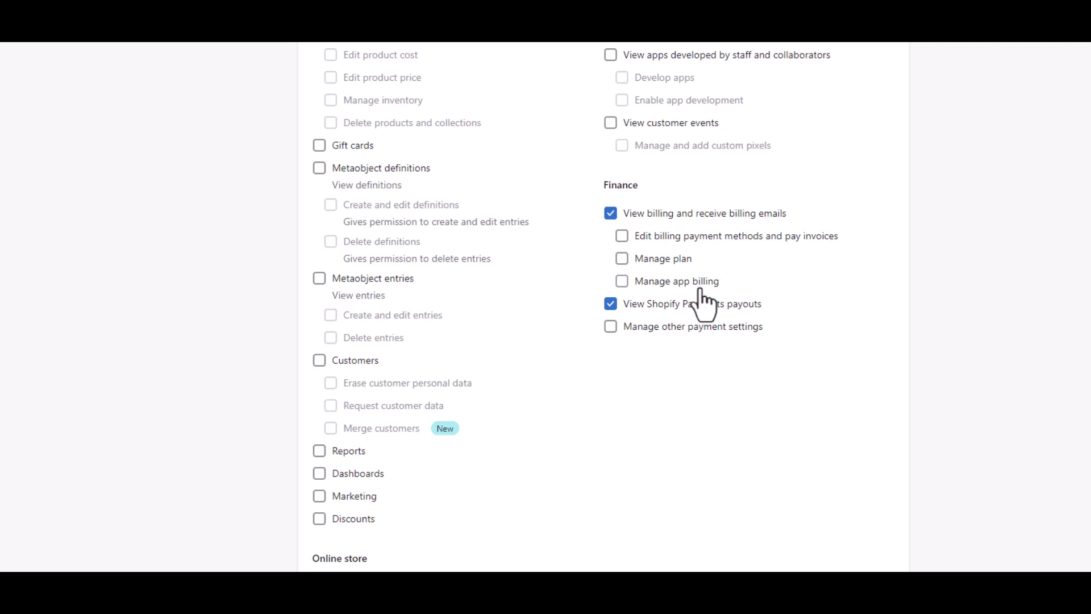
left_click(605, 213)
left_click(611, 302)
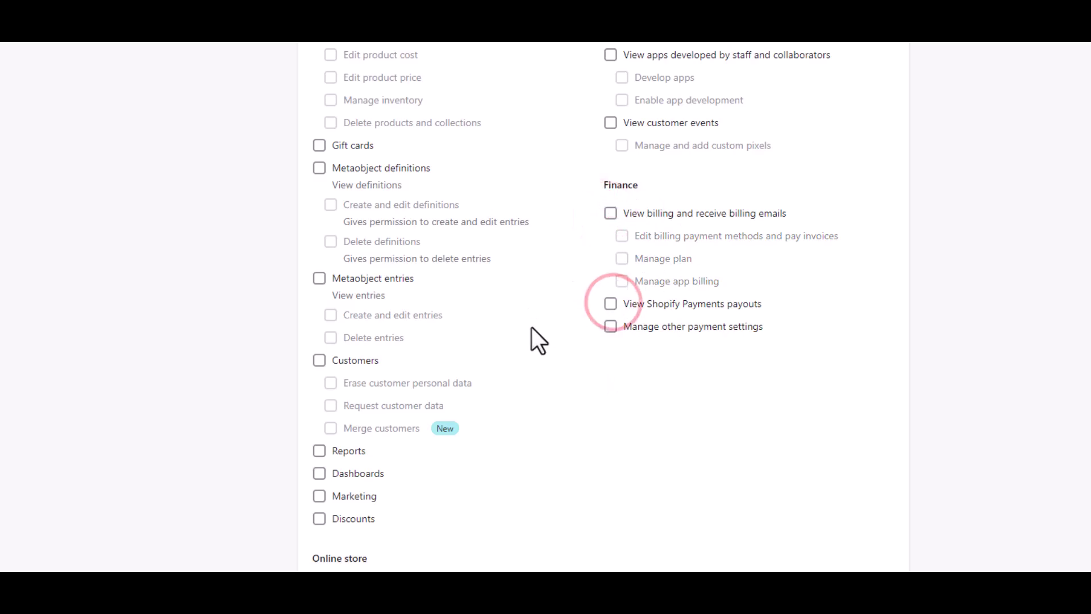
Step: Grant the Orders, Draft orders, View products and Gift cards permissions
scroll(532, 328, "up", 7)
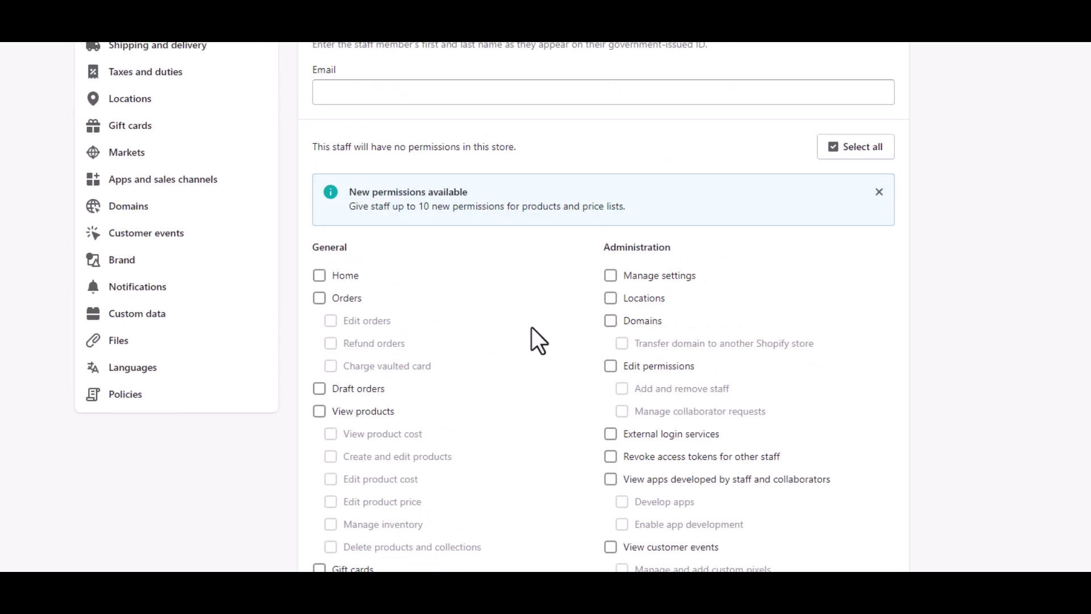
scroll(532, 329, "down", 4)
left_click(341, 86)
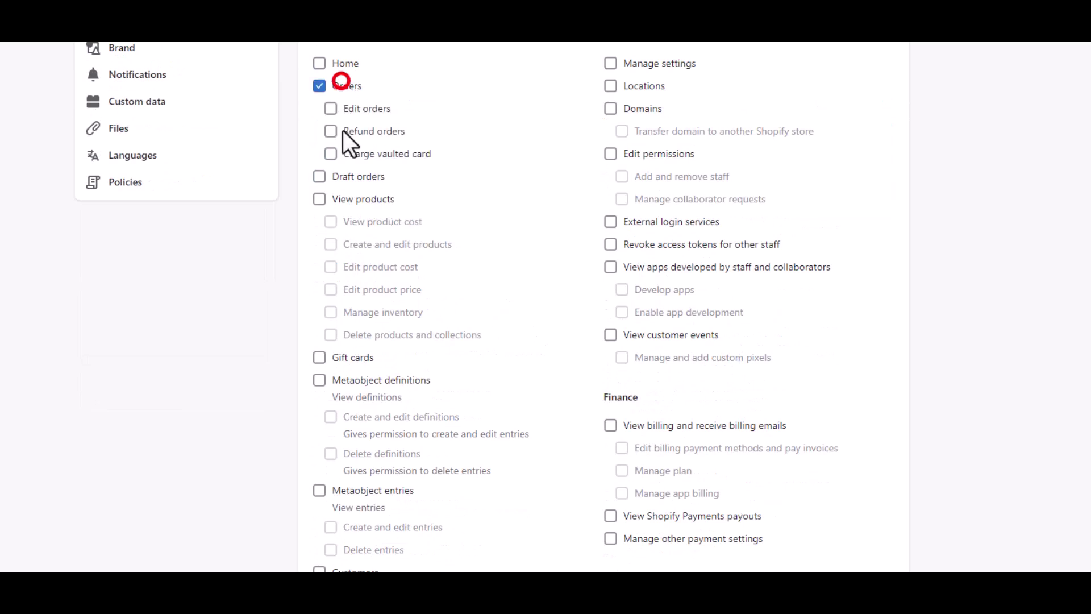
left_click(345, 177)
left_click(344, 198)
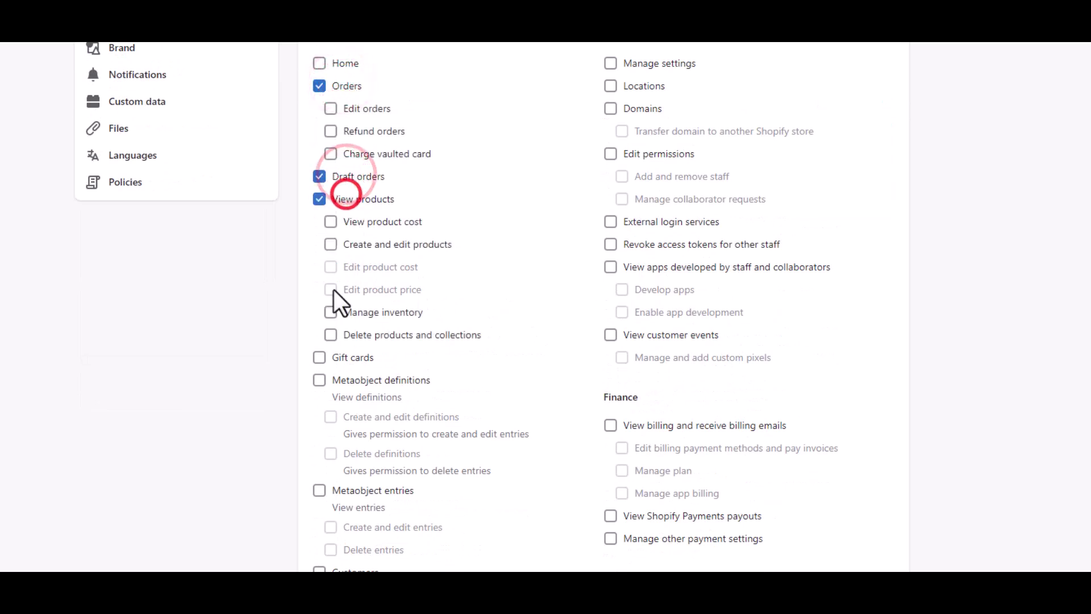
left_click(345, 357)
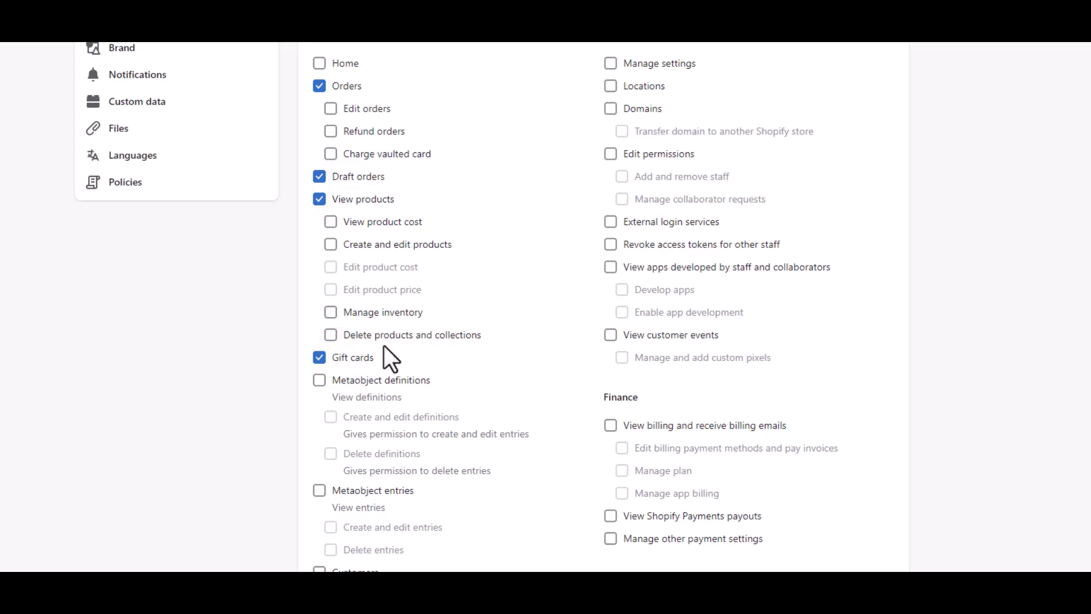
Step: Use Select all to grant every permission, then review the full permission list
scroll(384, 346, "up", 4)
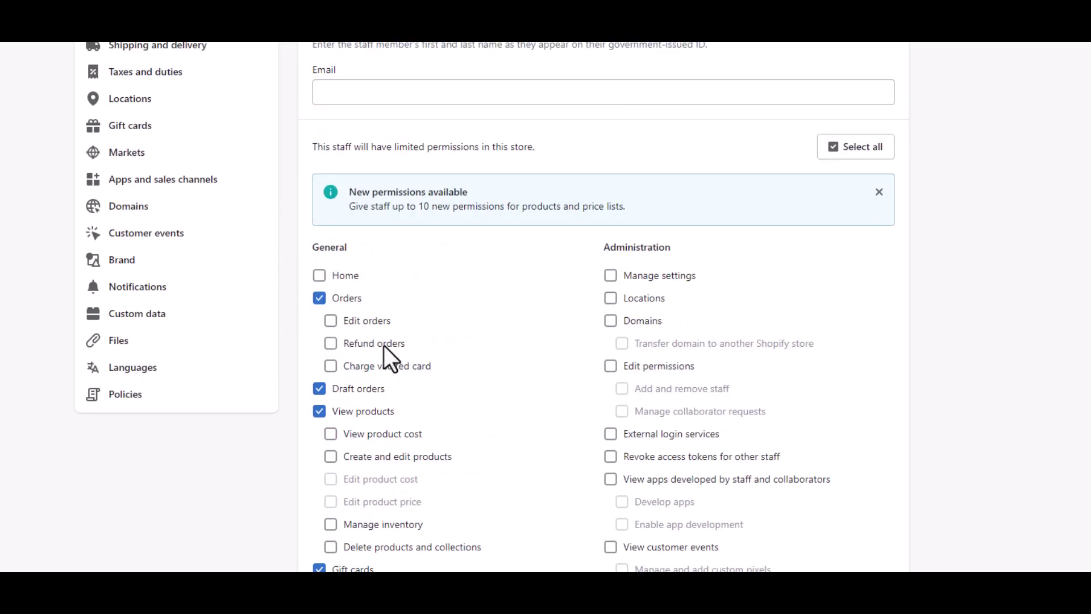
left_click(841, 146)
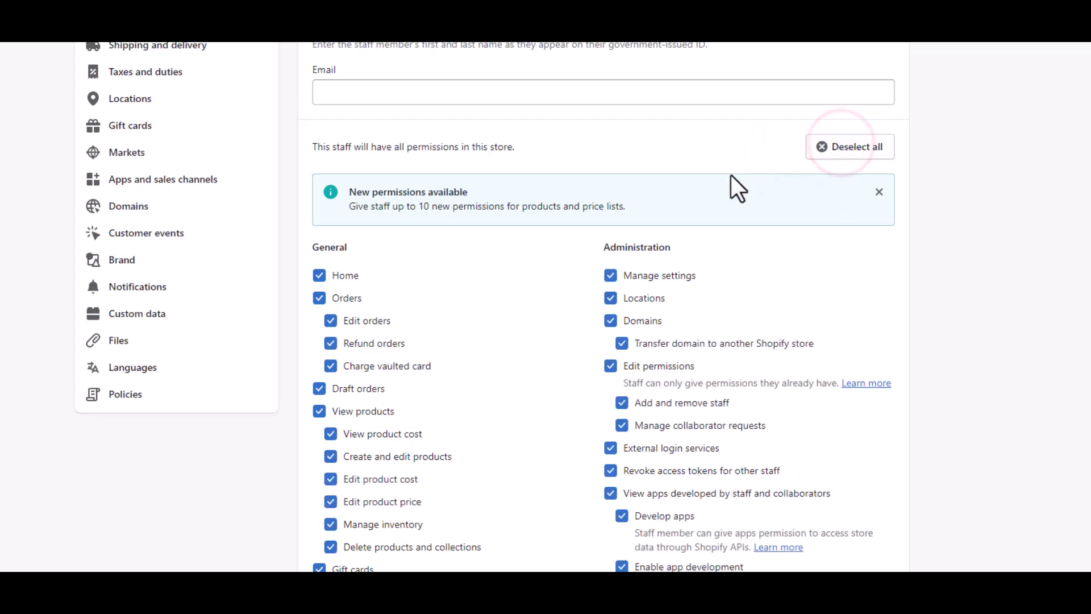
scroll(732, 176, "down", 7)
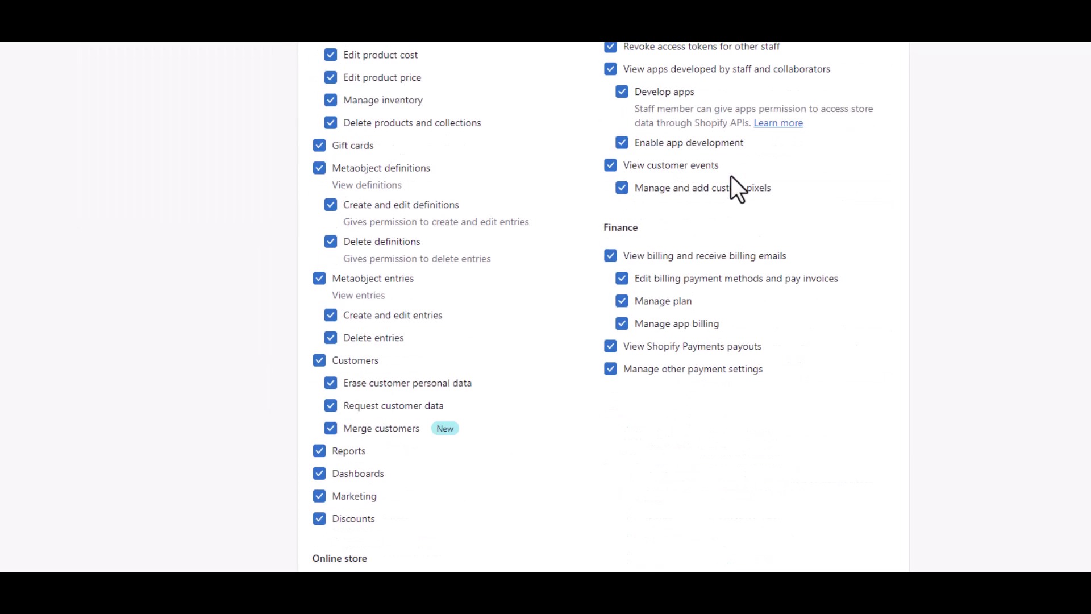
scroll(710, 210, "down", 7)
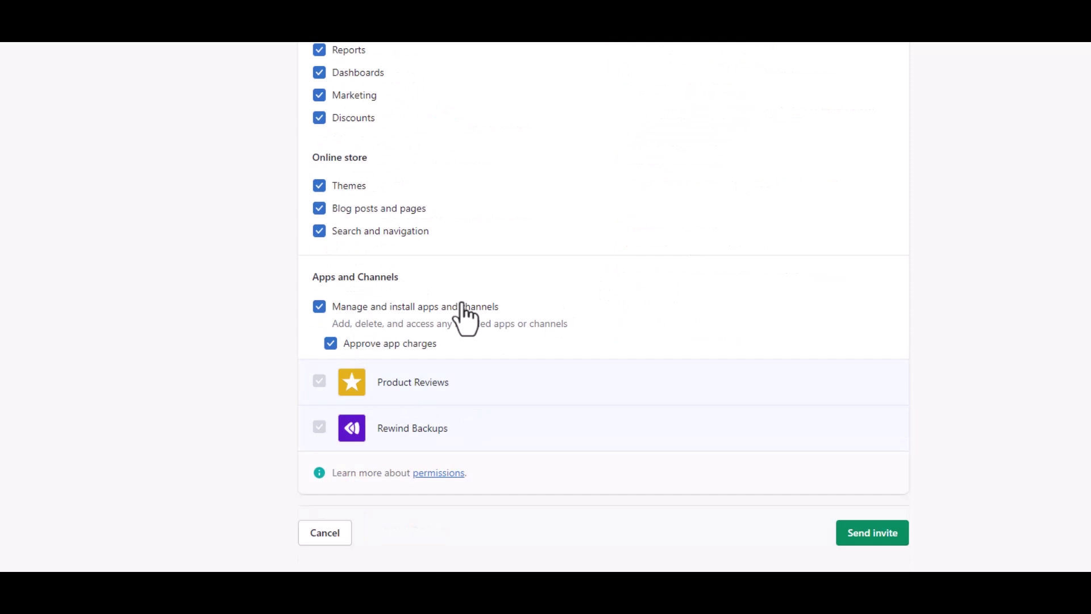
scroll(465, 318, "up", 4)
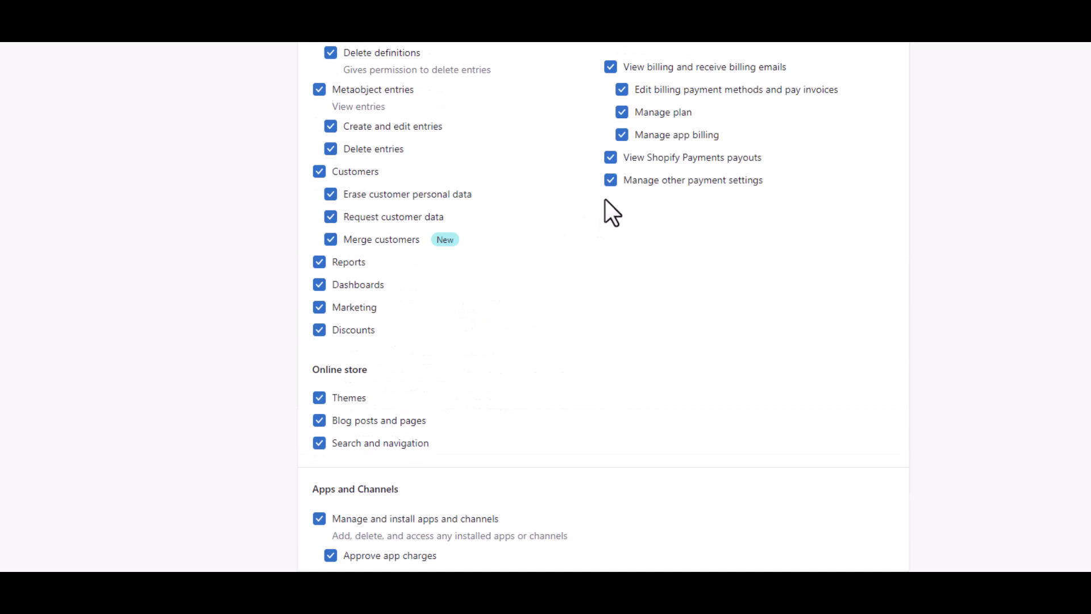
scroll(605, 204, "up", 4)
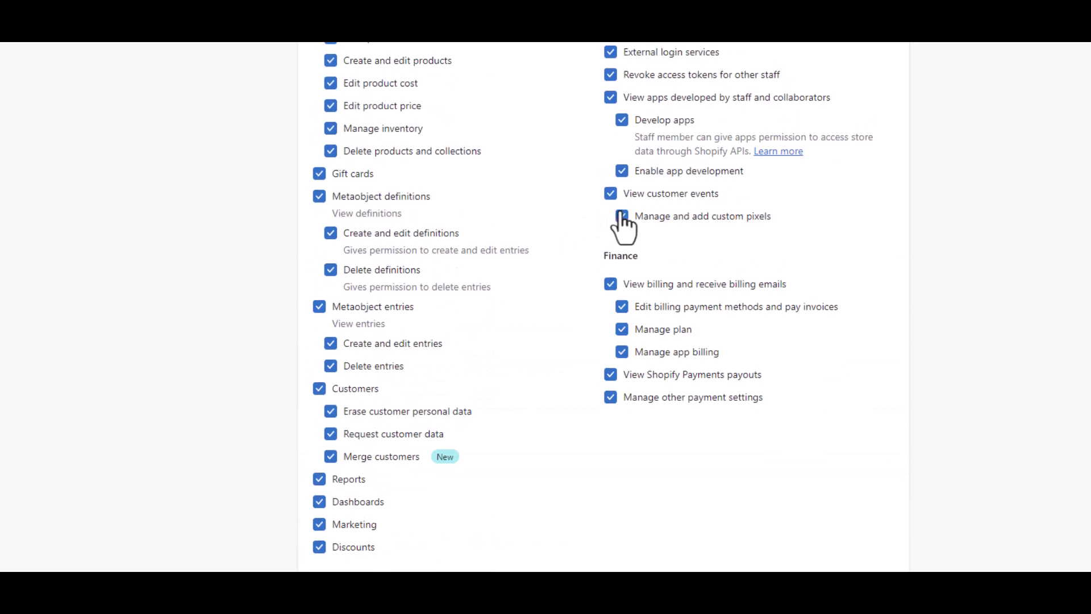
scroll(621, 216, "up", 4)
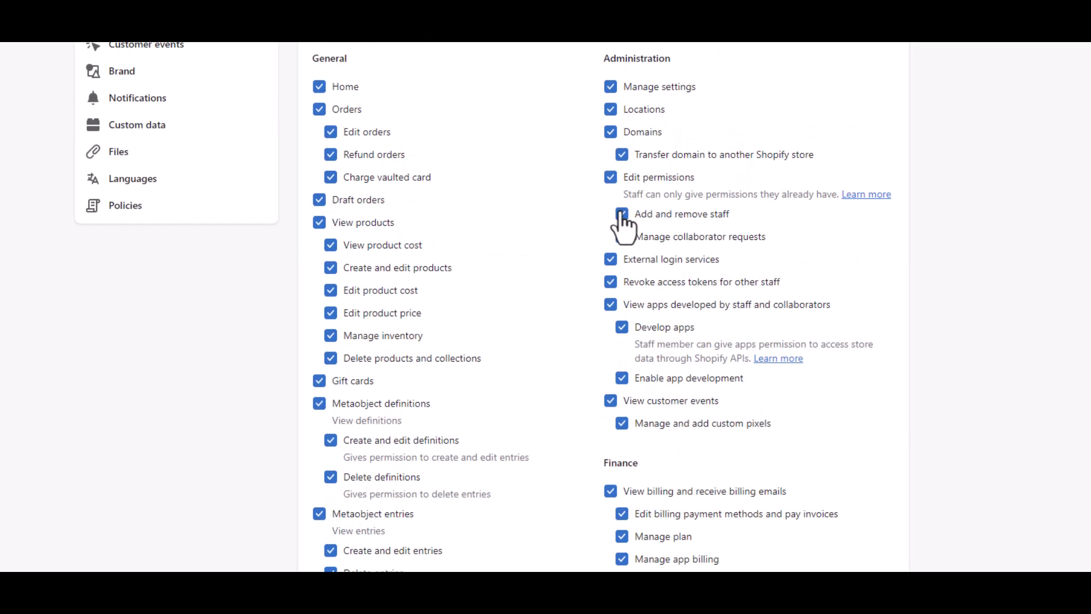
Step: Uncheck Edit permissions, then return to the top of the form and focus the Email field
left_click(611, 177)
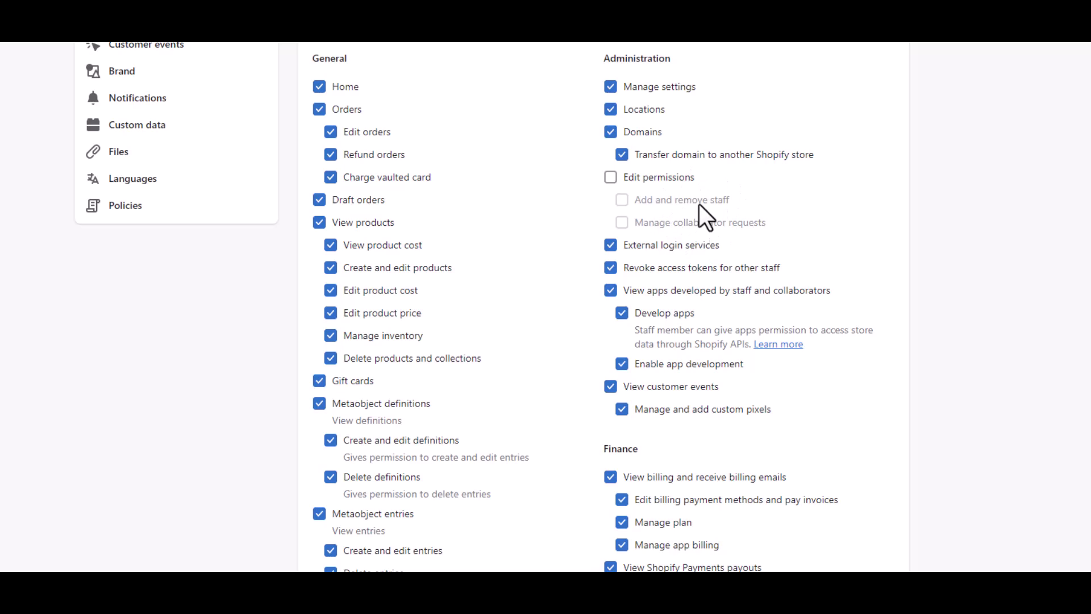
scroll(747, 203, "up", 7)
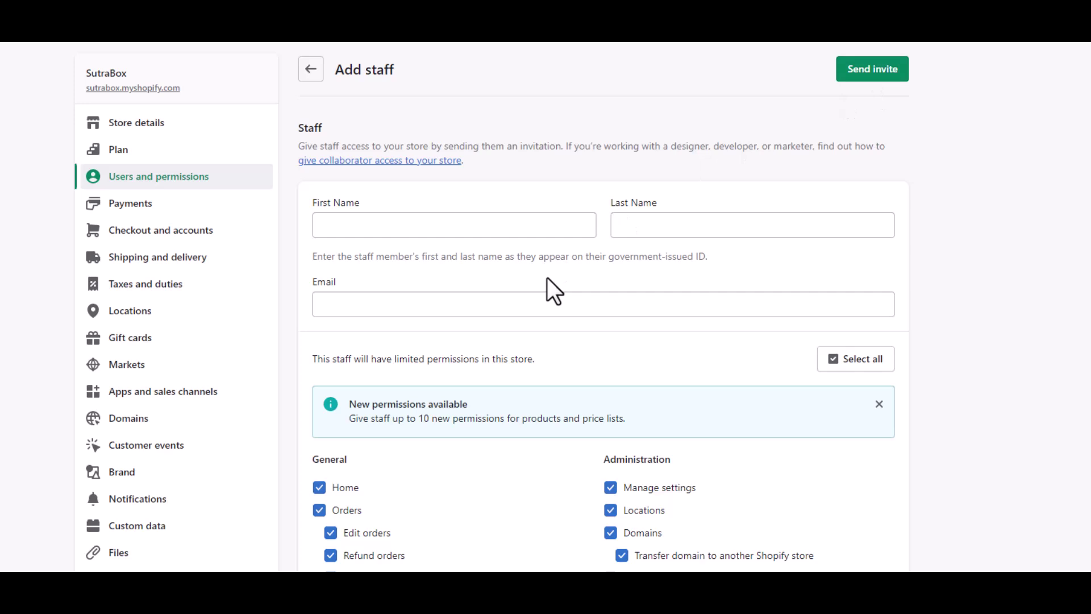
left_click(344, 301)
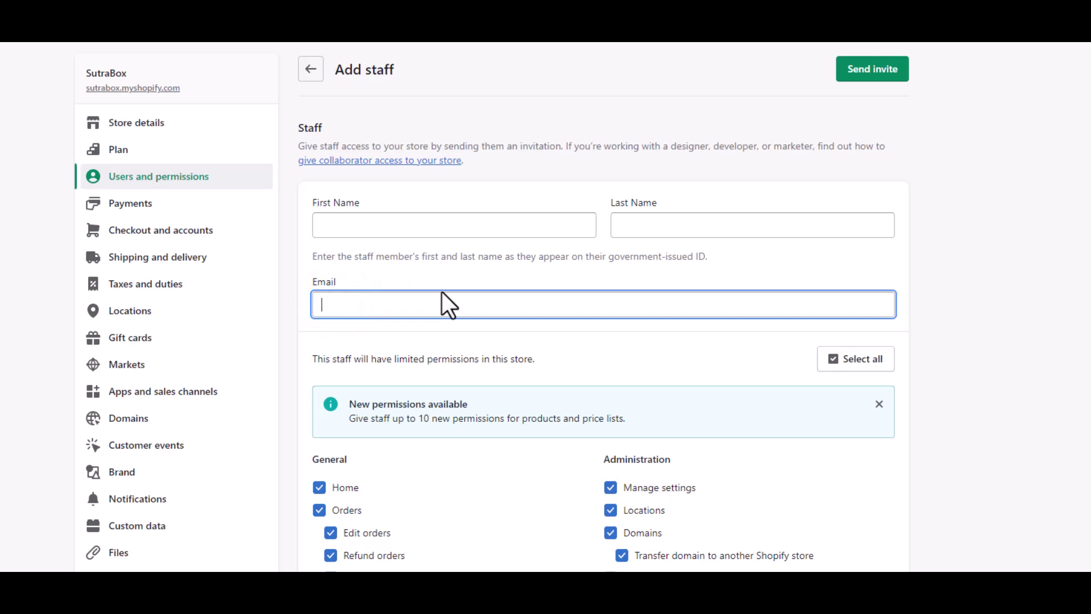
Step: Return to Users and permissions and highlight the Collaborators heading and the 15-staff limit
left_click(311, 69)
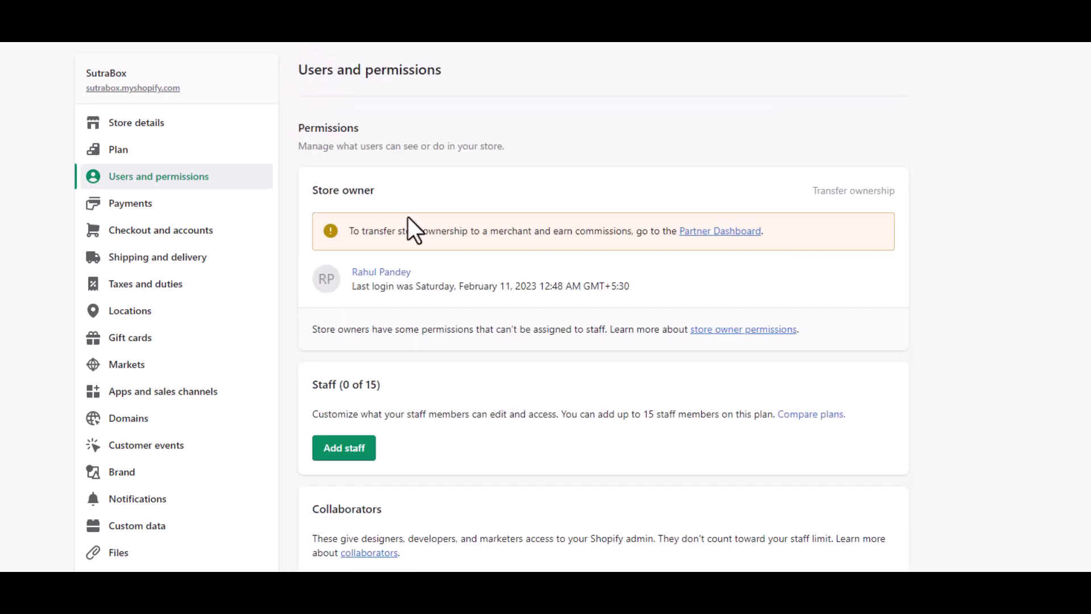
scroll(409, 224, "down", 4)
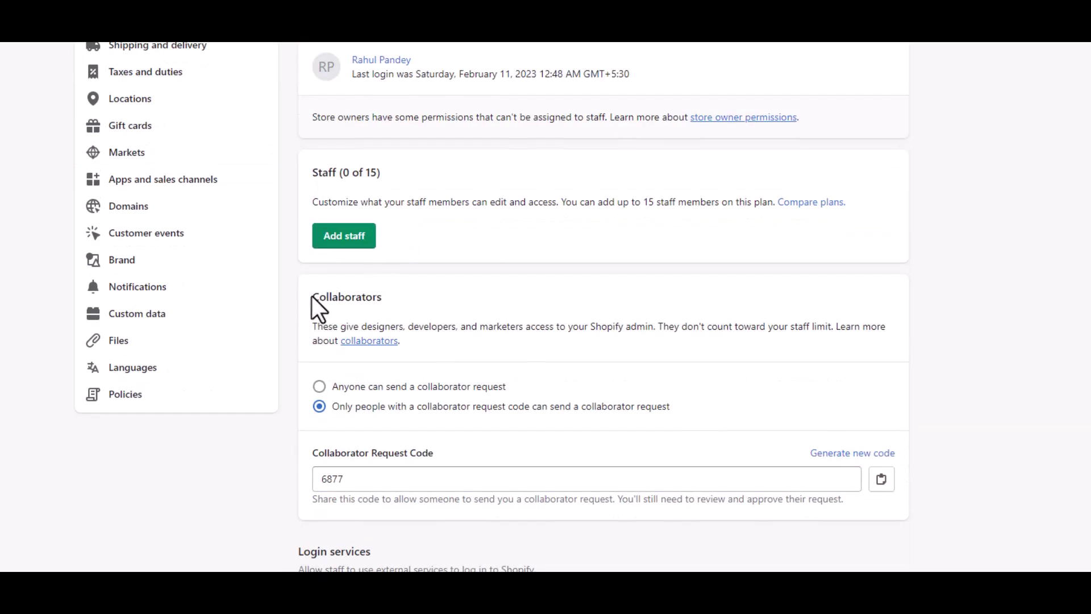
left_click_drag(312, 297, 397, 296)
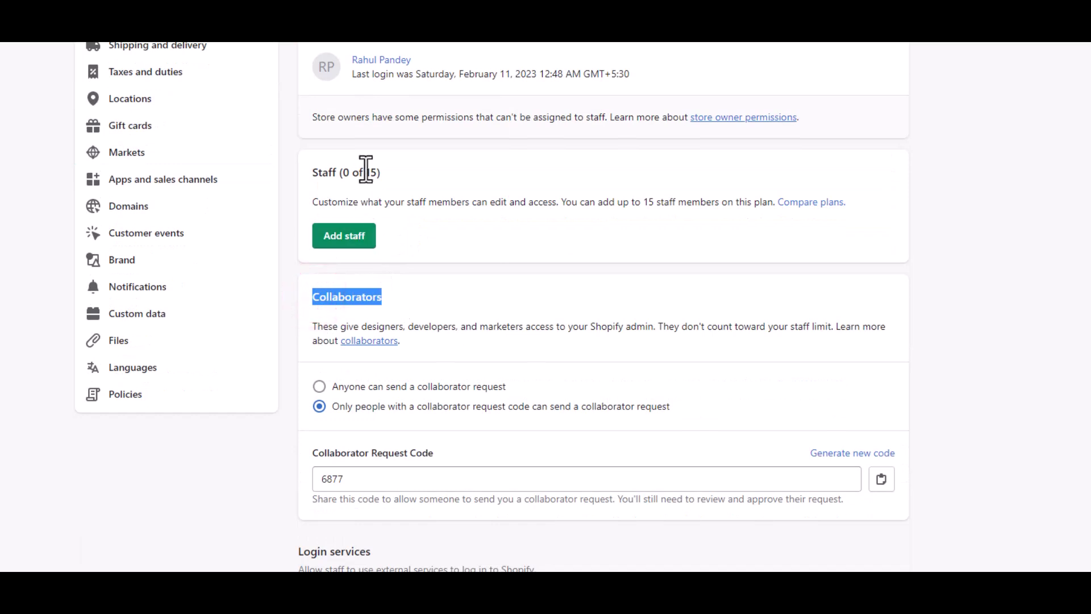
left_click_drag(366, 171, 379, 169)
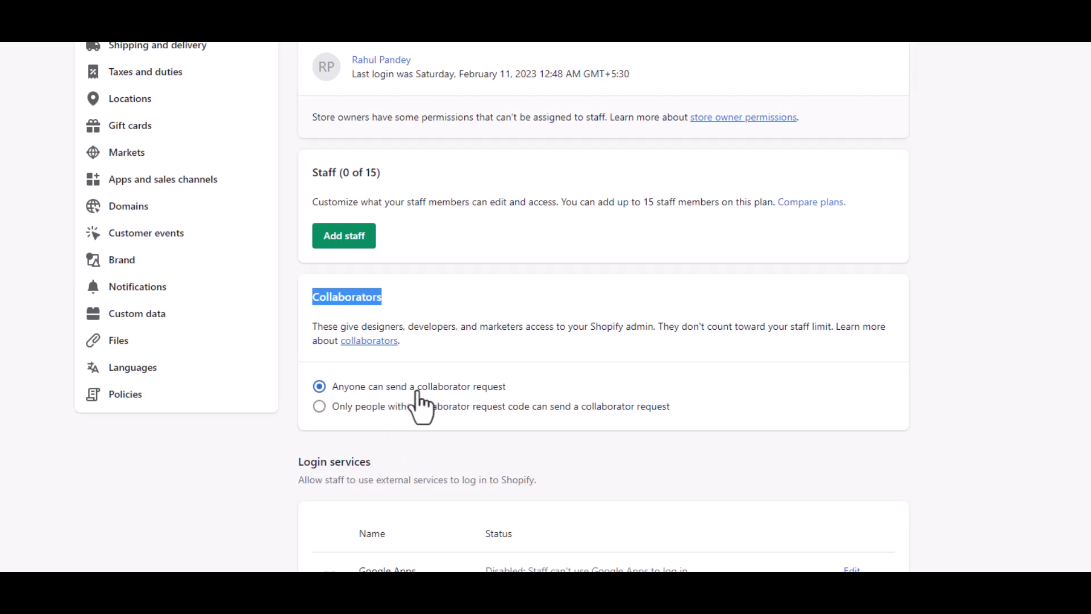
Step: Limit collaborator requests to people with a request code, and select the displayed code
left_click(400, 405)
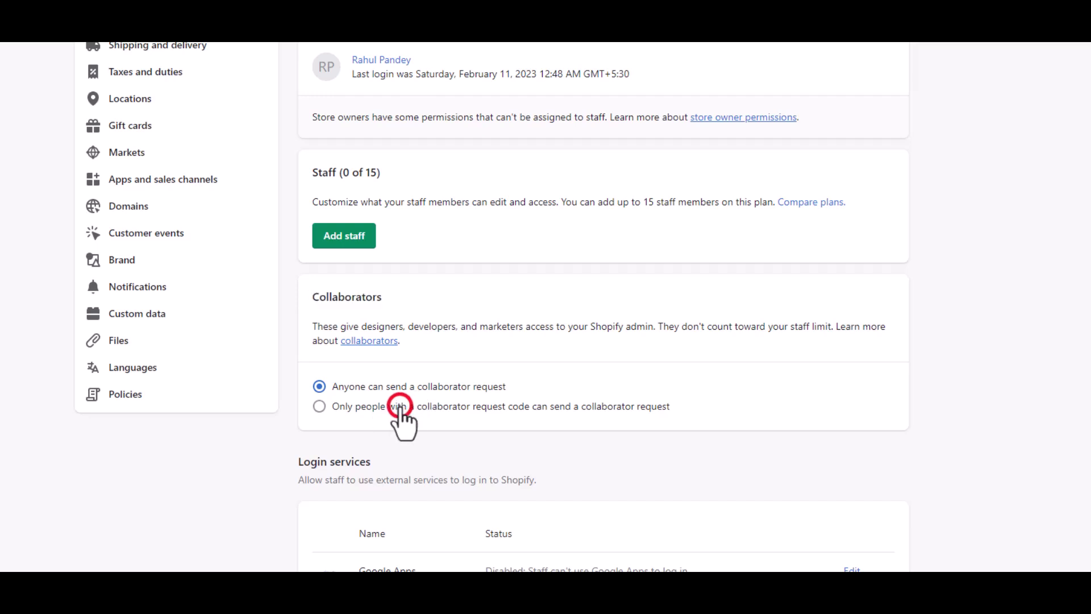
left_click(320, 405)
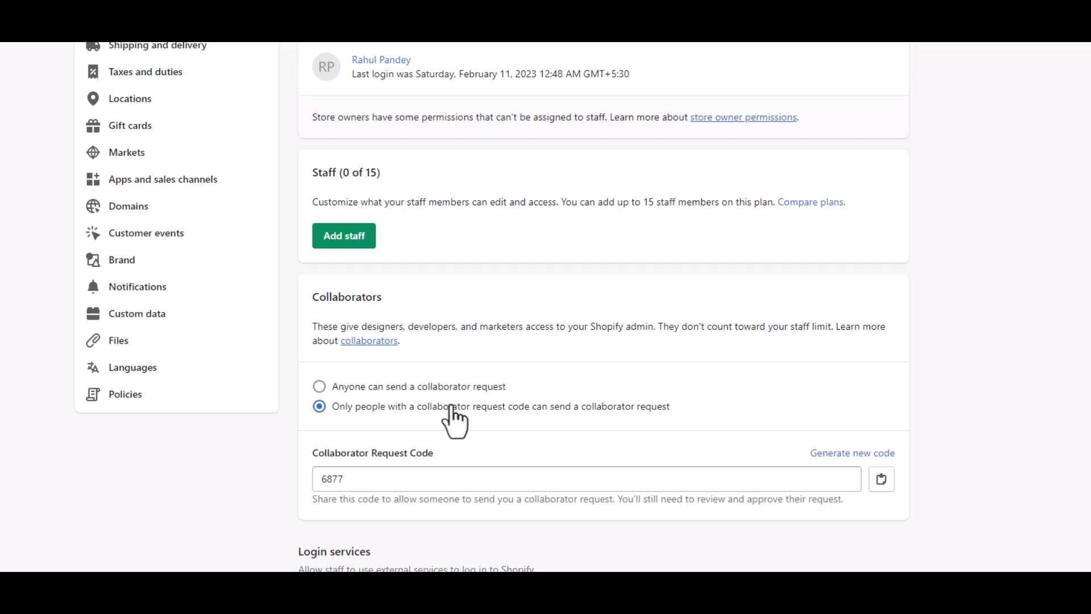
left_click_drag(360, 479, 317, 483)
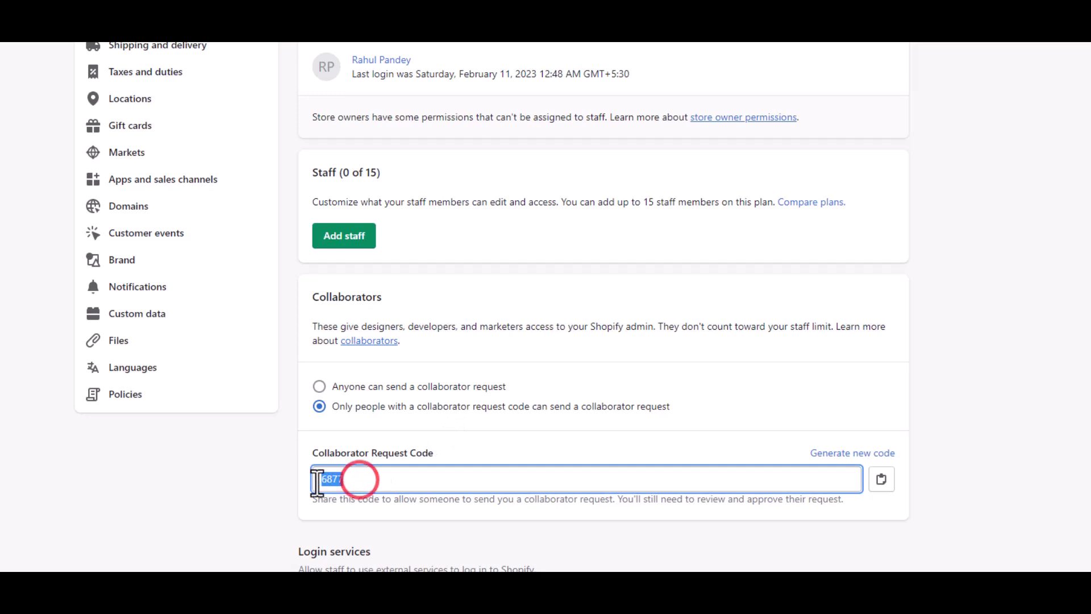
left_click(437, 432)
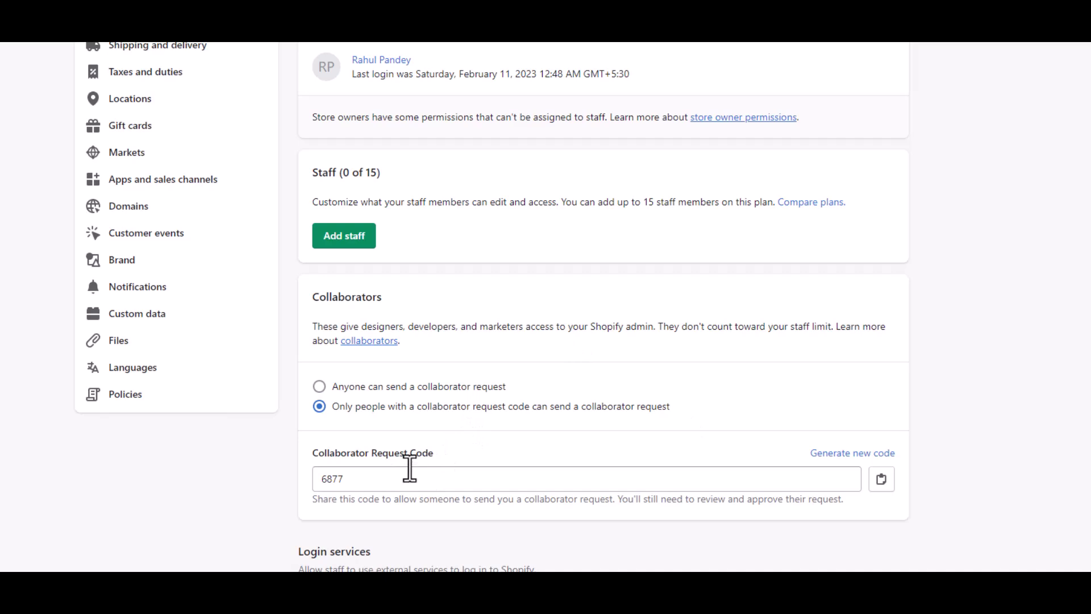
left_click(841, 454)
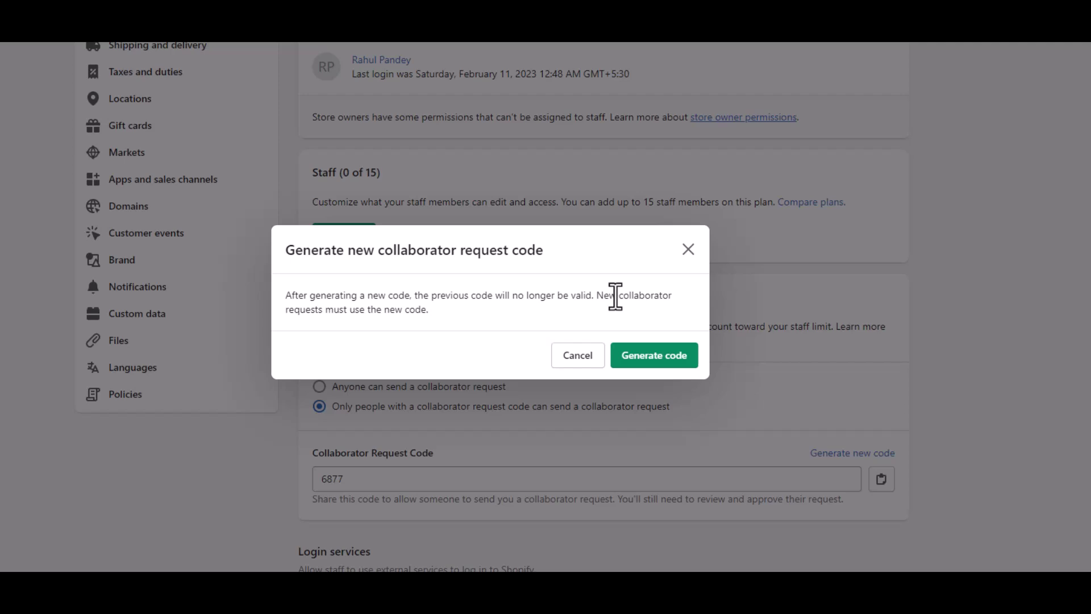
left_click(689, 250)
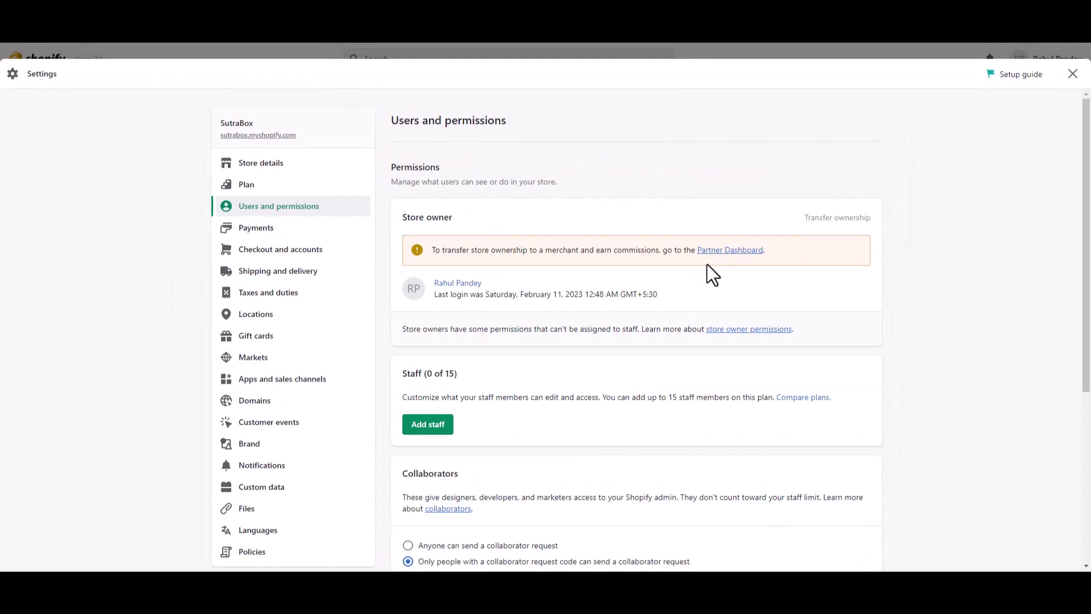
scroll(609, 241, "down", 2)
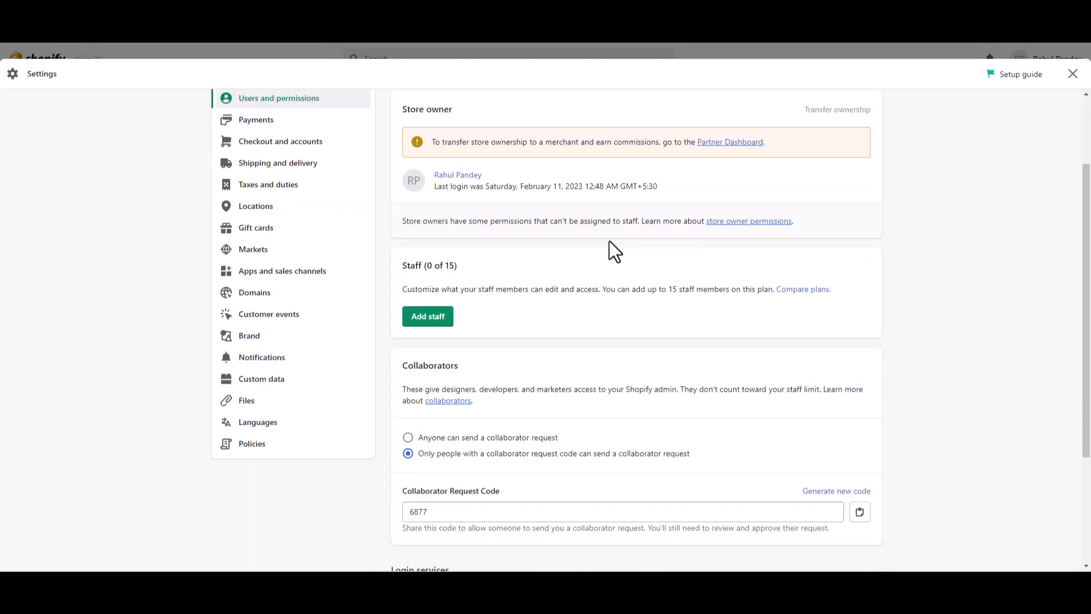